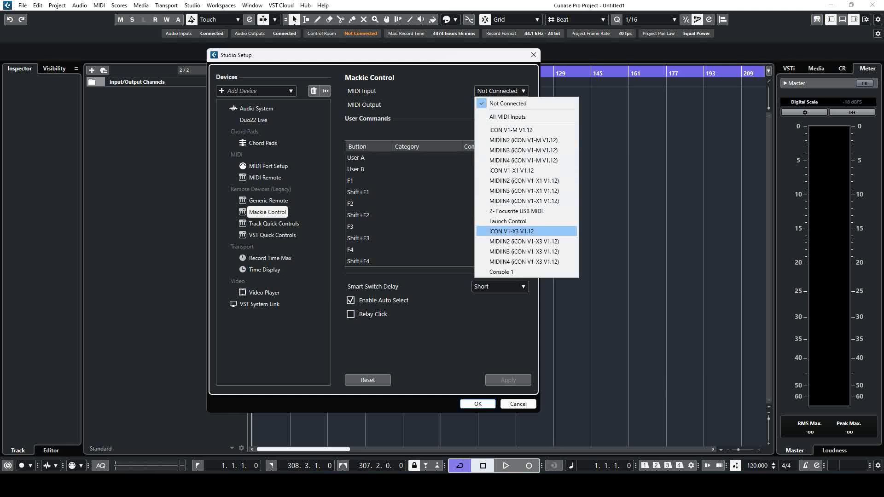
Set the first Mackie Control's MIDI input and output to iCON V1-X3 V1.12 and apply the change
left_click(511, 231)
left_click(499, 105)
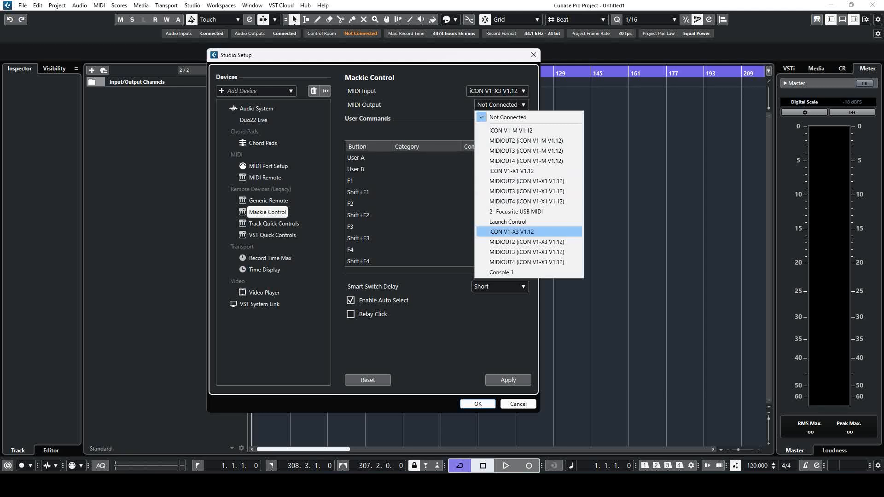
left_click(512, 232)
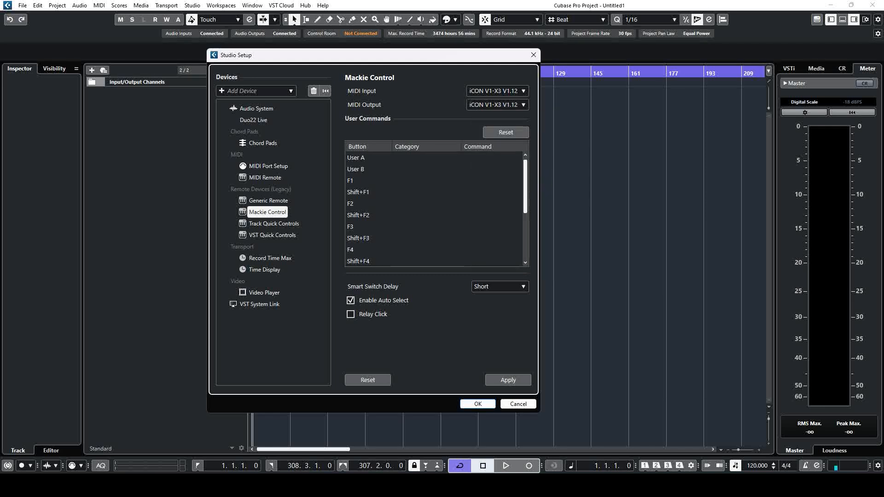
left_click(508, 380)
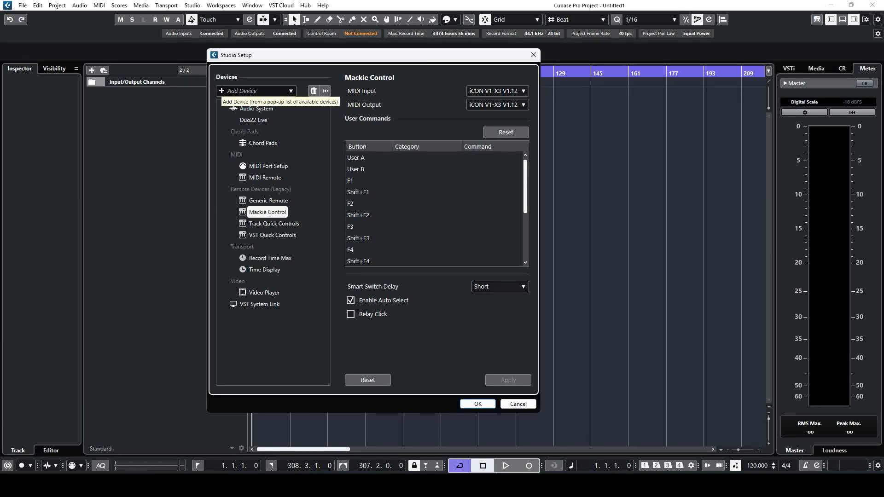
Add a second Mackie Control device with iCON V1-M V1.12 as its MIDI input and output, and apply it
left_click(256, 91)
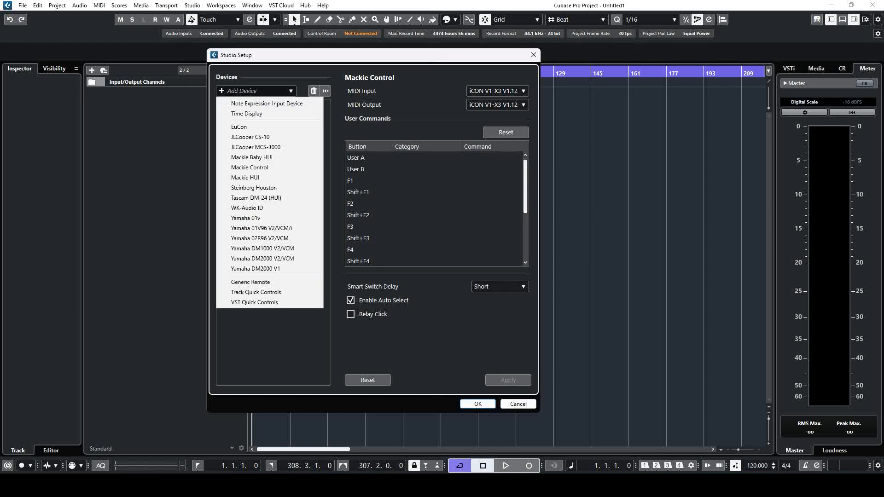
left_click(251, 168)
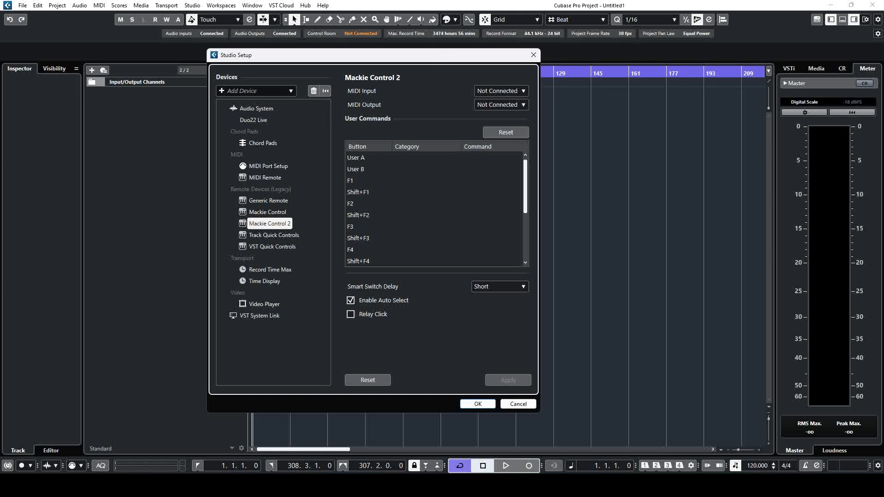
left_click(501, 91)
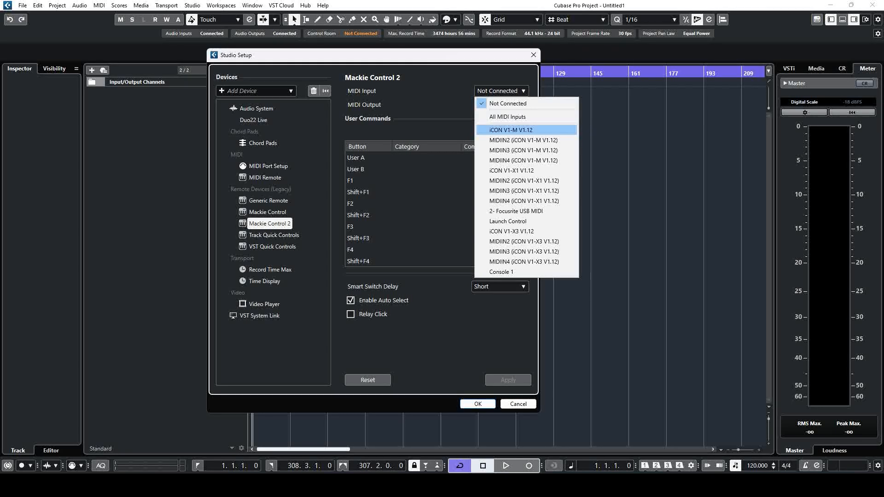
left_click(511, 130)
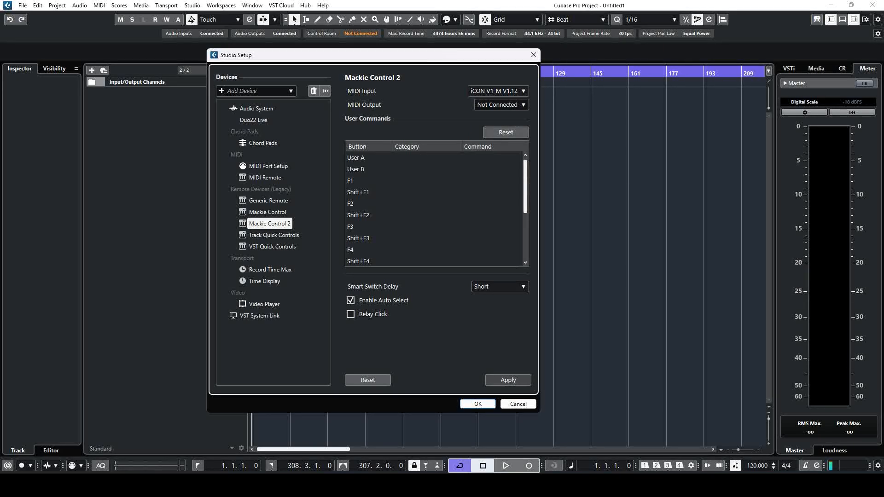
left_click(501, 104)
left_click(511, 130)
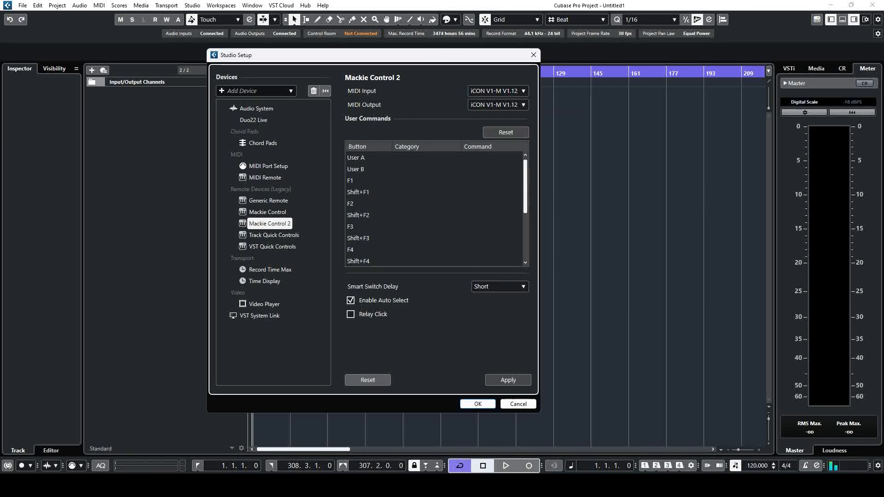
left_click(507, 380)
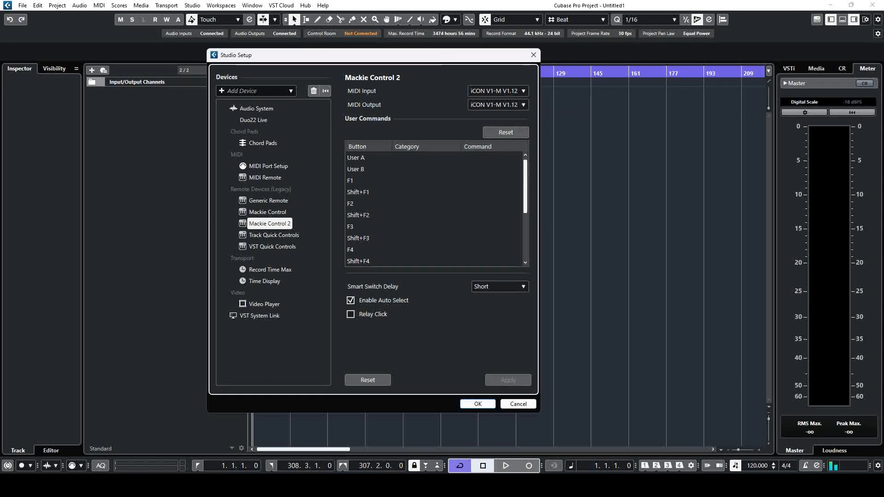
Add a third Mackie Control using iCON V1-X1 V1.12 for MIDI input and output, apply it and close the studio setup
left_click(255, 90)
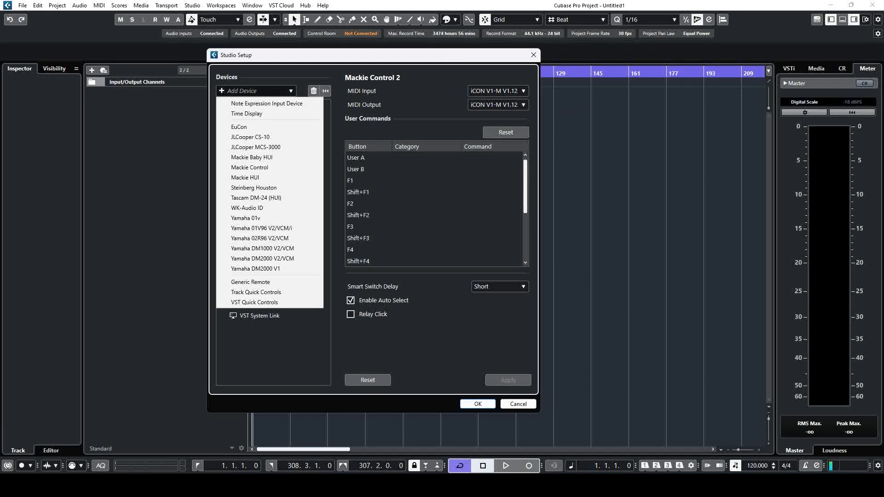
left_click(250, 167)
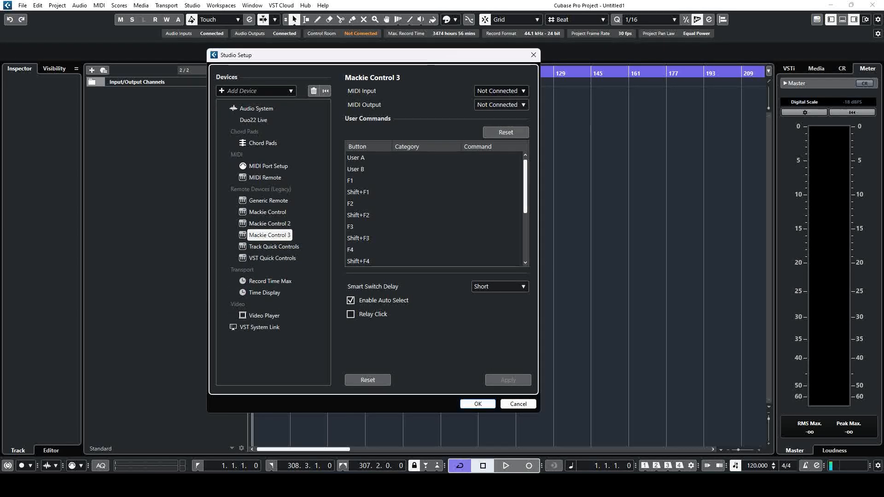
left_click(501, 91)
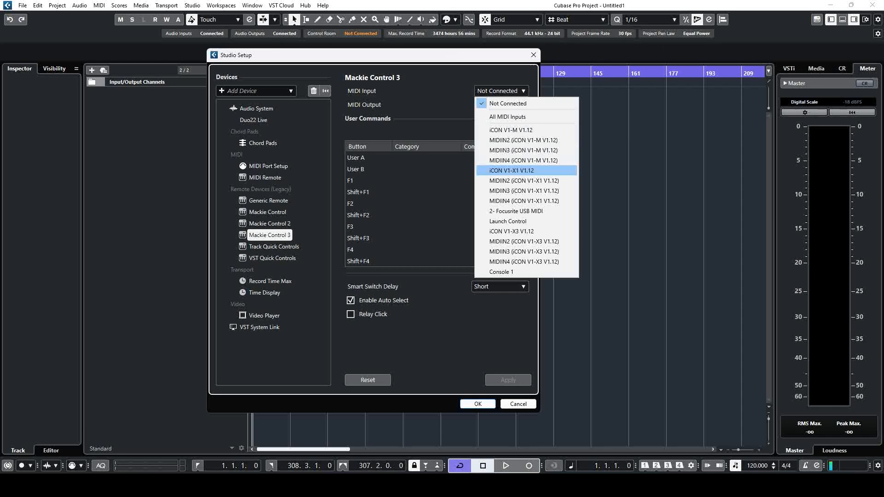
left_click(511, 170)
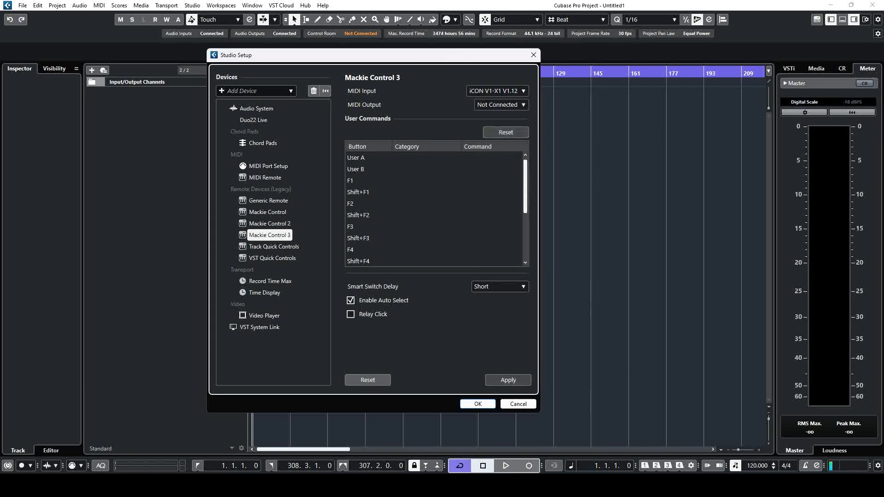
left_click(501, 105)
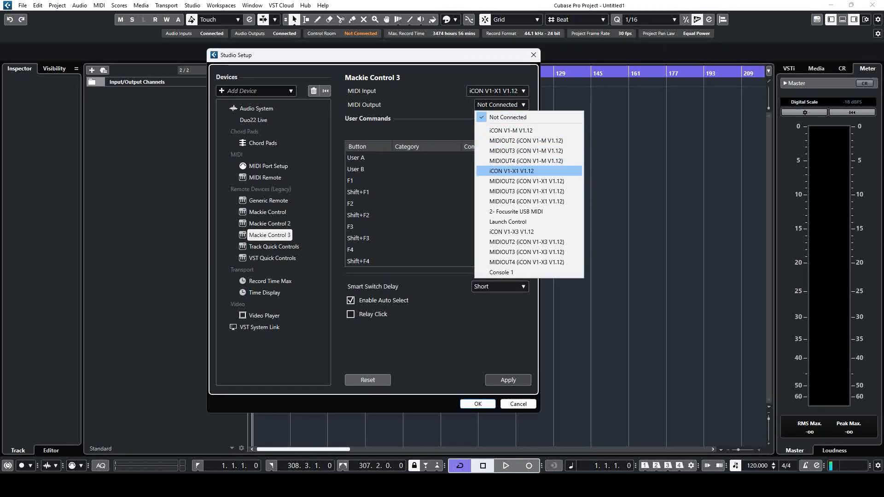
left_click(511, 171)
left_click(508, 380)
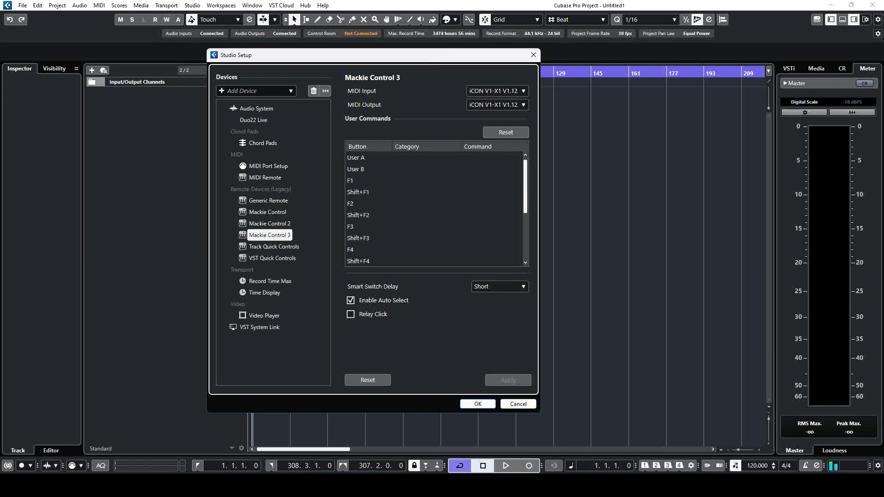
left_click(478, 404)
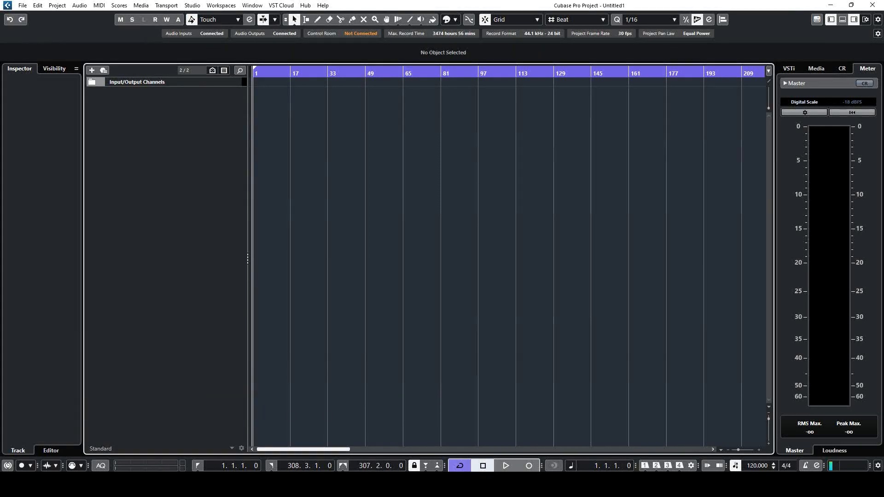
Switch the first Mackie Control to Compatibility mode and close its window
left_click(191, 5)
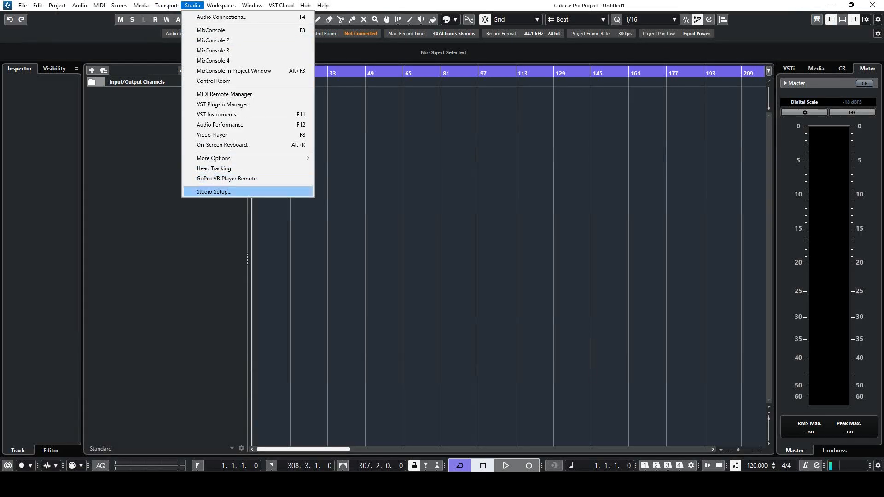
left_click(239, 157)
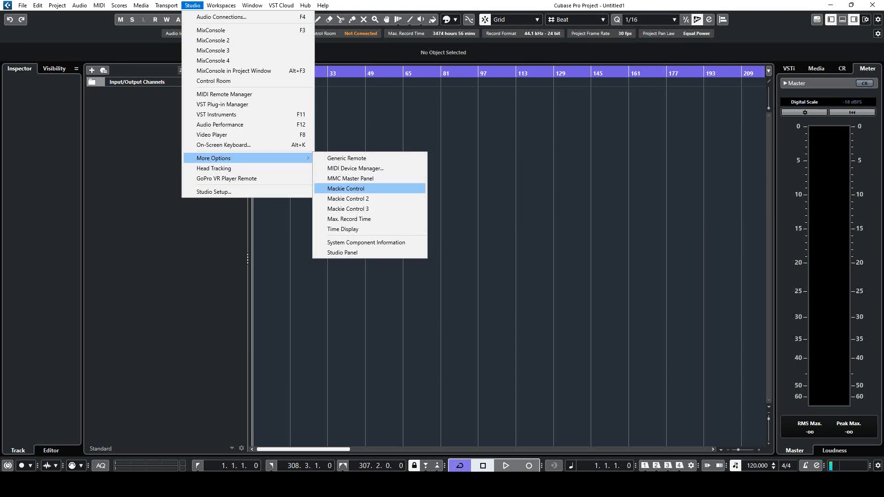
left_click(346, 188)
left_click(69, 128)
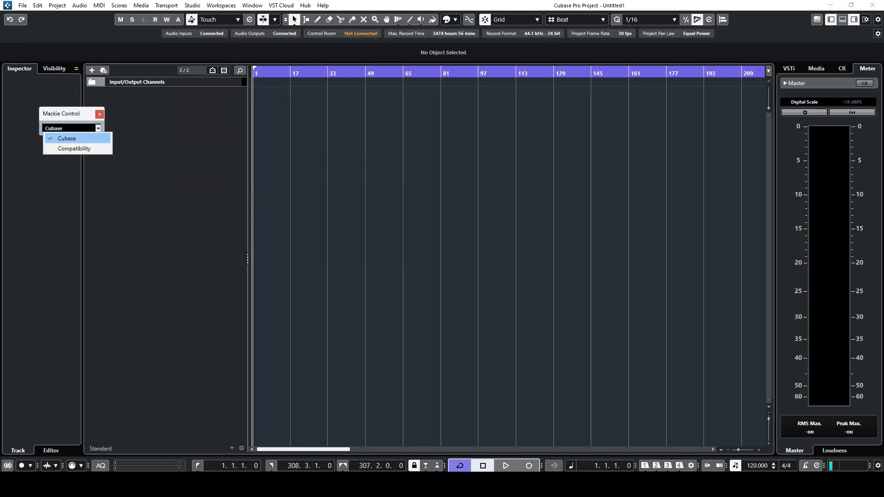
left_click(65, 150)
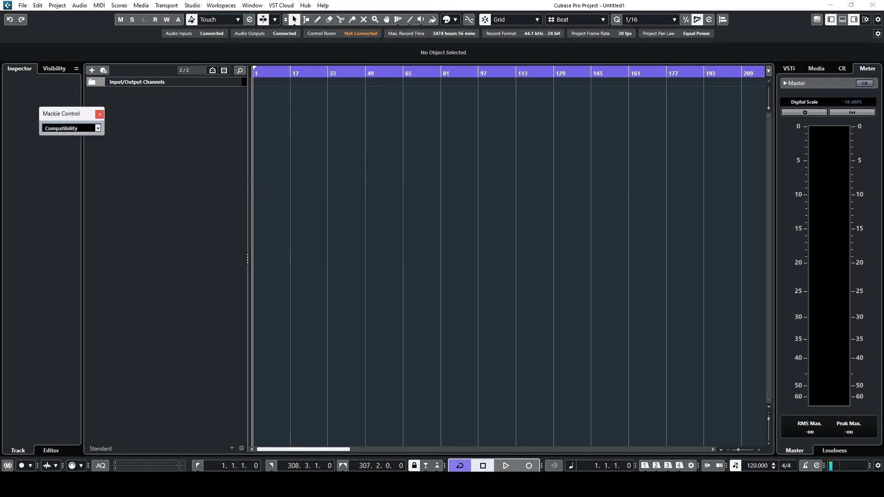
left_click(99, 114)
Set Mackie Control 2 to Compatibility mode and close its window
left_click(192, 5)
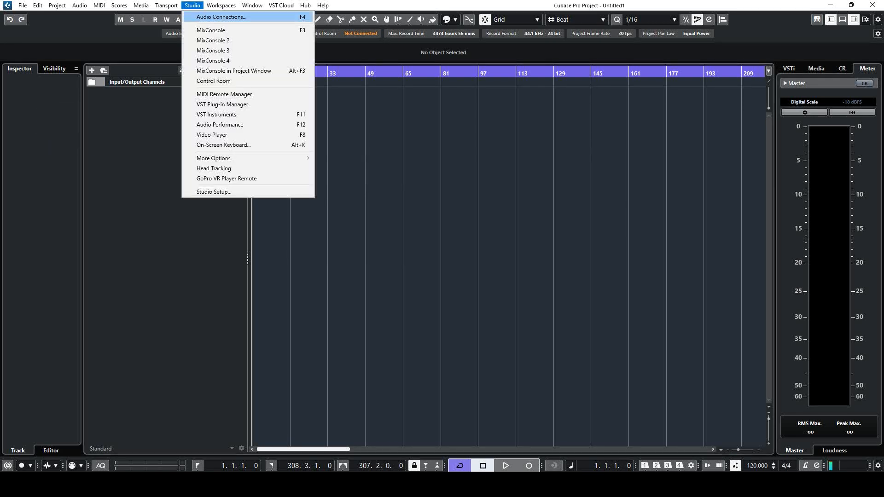
mouse_move(214, 157)
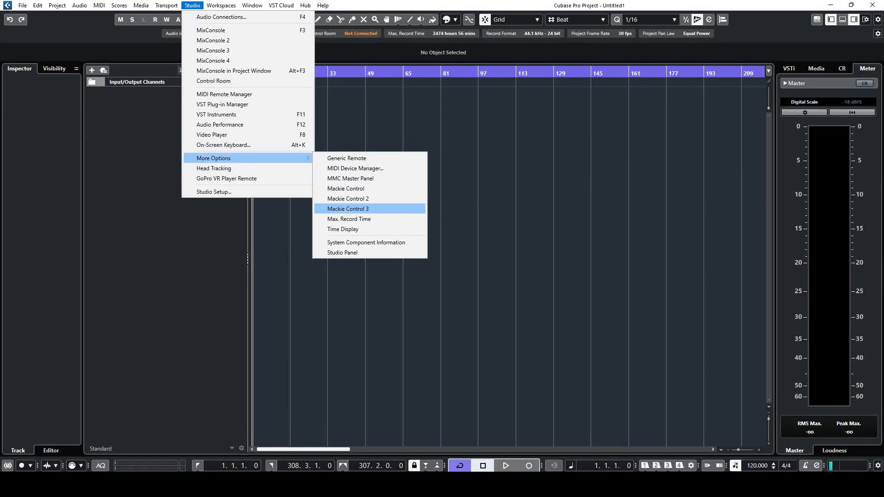
left_click(349, 198)
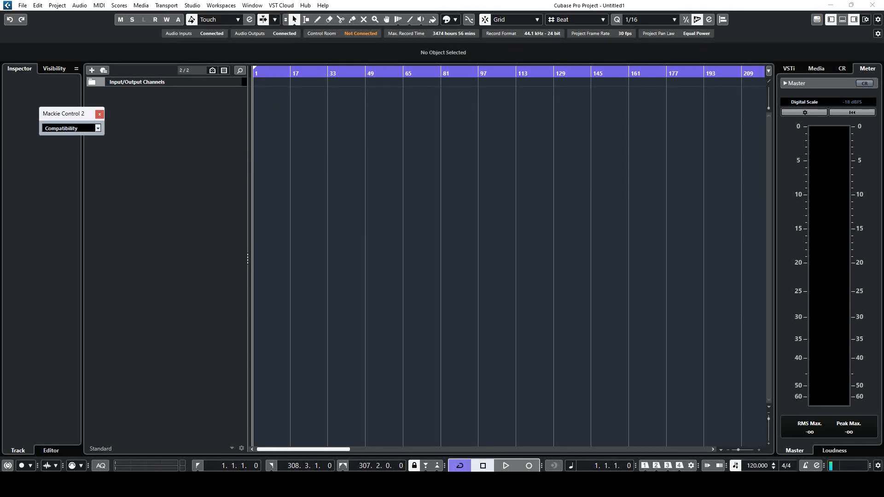
left_click(69, 128)
left_click(65, 146)
left_click(100, 114)
Open the Mackie Control 3 device window and choose Compatibility mode
left_click(192, 5)
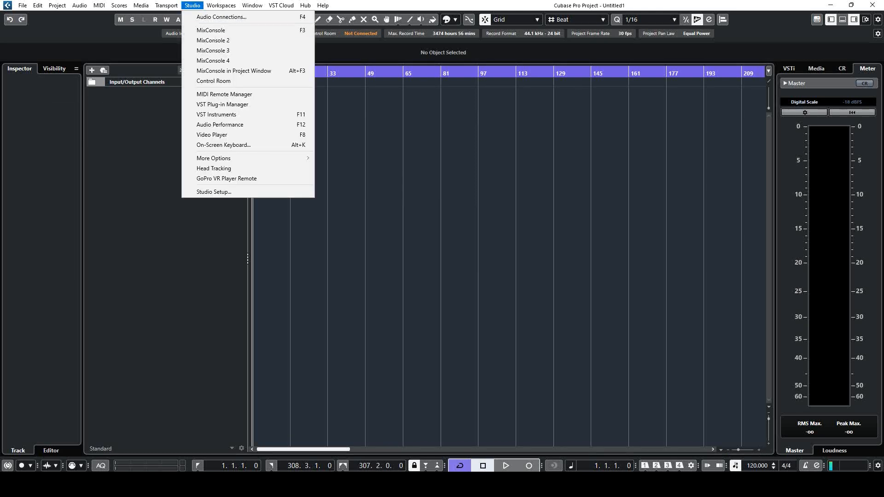
mouse_move(214, 158)
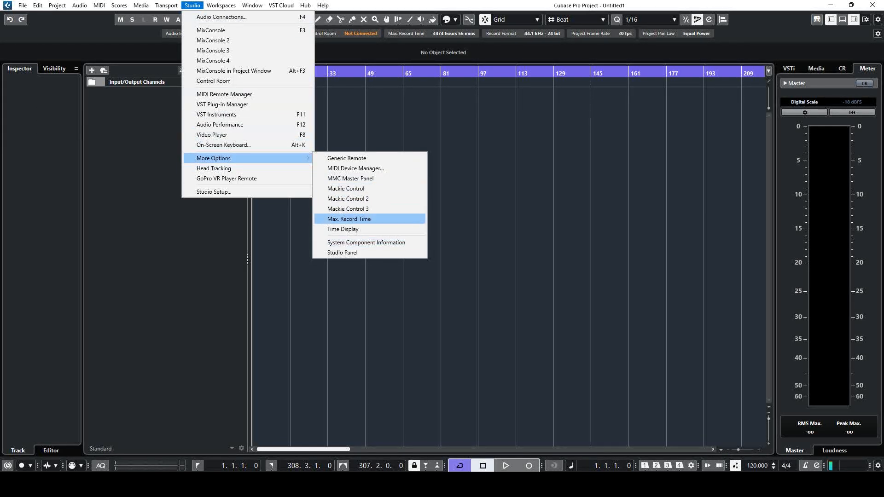
left_click(347, 208)
left_click(97, 128)
left_click(65, 147)
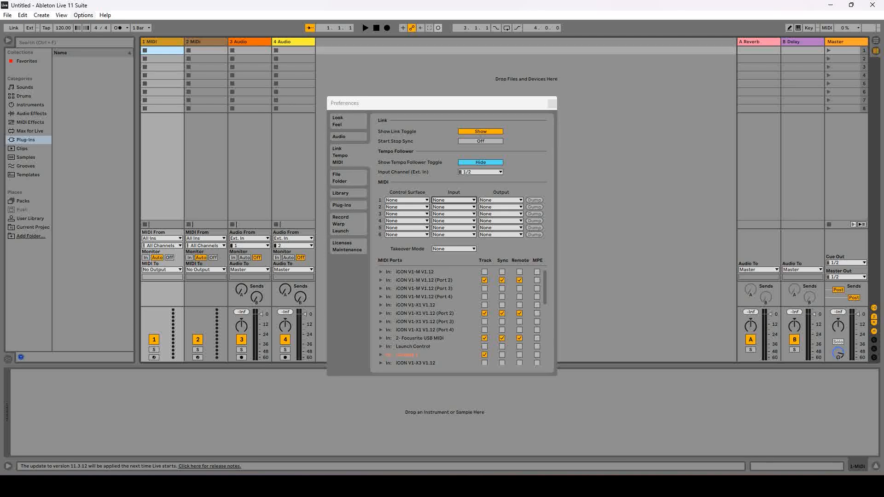
In Ableton Live's MIDI preferences, assign MackieControlXT to control surface slot 1
left_click(84, 15)
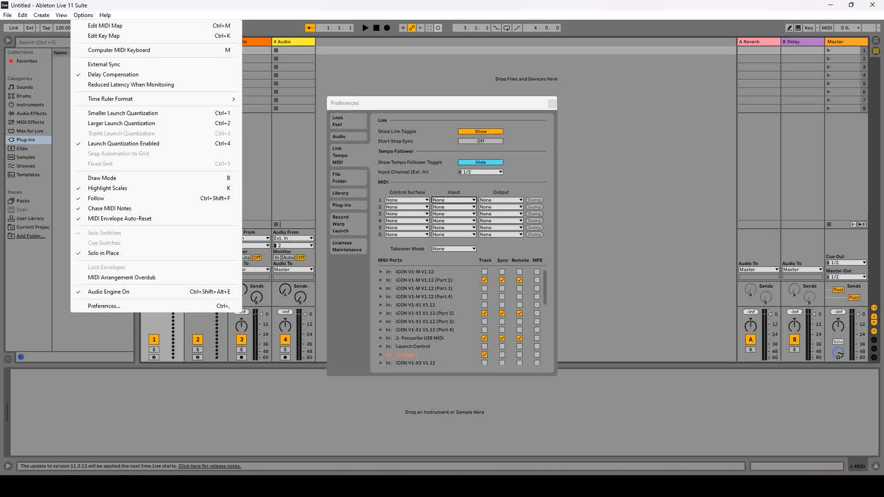
left_click(361, 151)
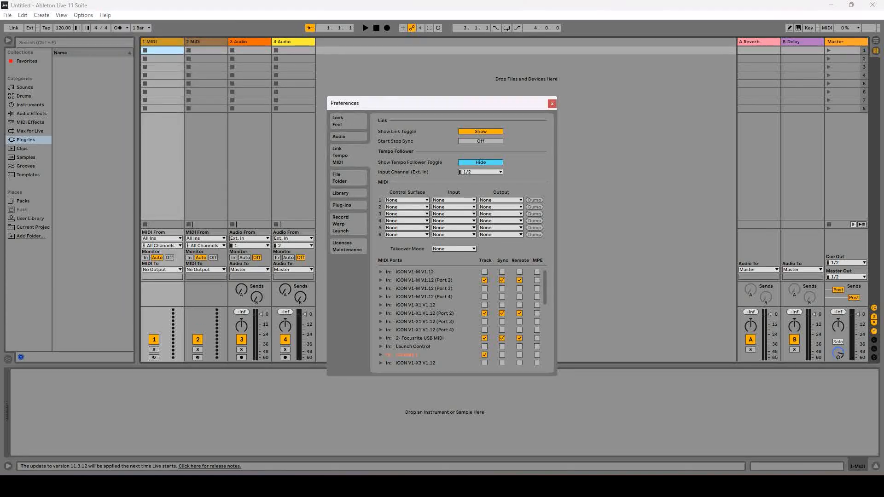
left_click(406, 200)
scroll(405, 387, "down", 10)
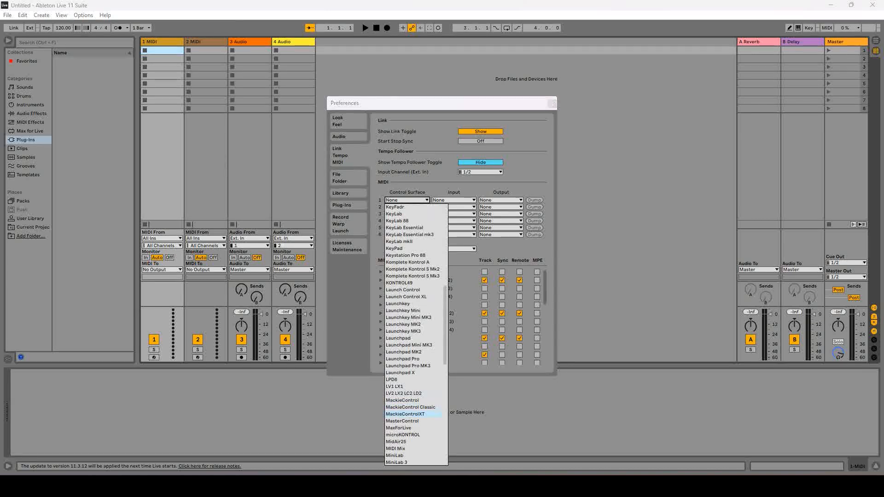
left_click(405, 414)
Assign MackieControlXT to control surface slot 3 and MackieControl to slot 2
left_click(407, 214)
scroll(405, 414, "down", 10)
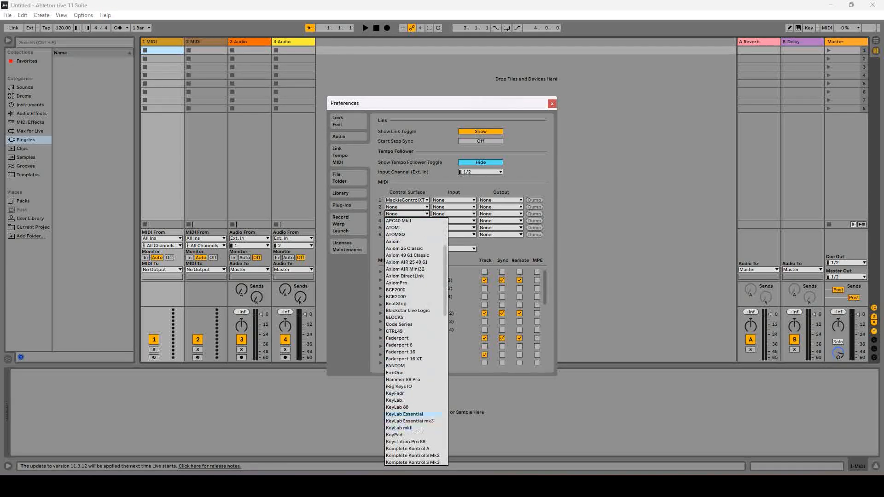
scroll(405, 415, "down", 3)
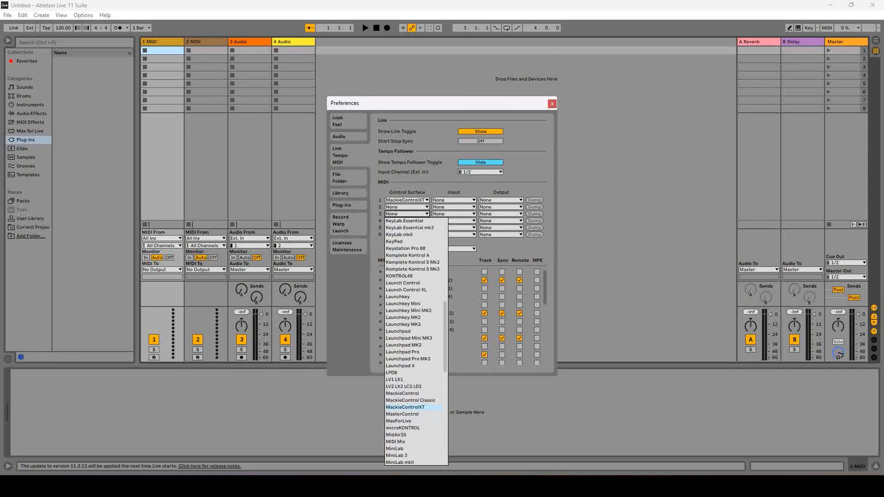
left_click(405, 407)
left_click(407, 206)
scroll(405, 379, "down", 2)
scroll(405, 379, "down", 11)
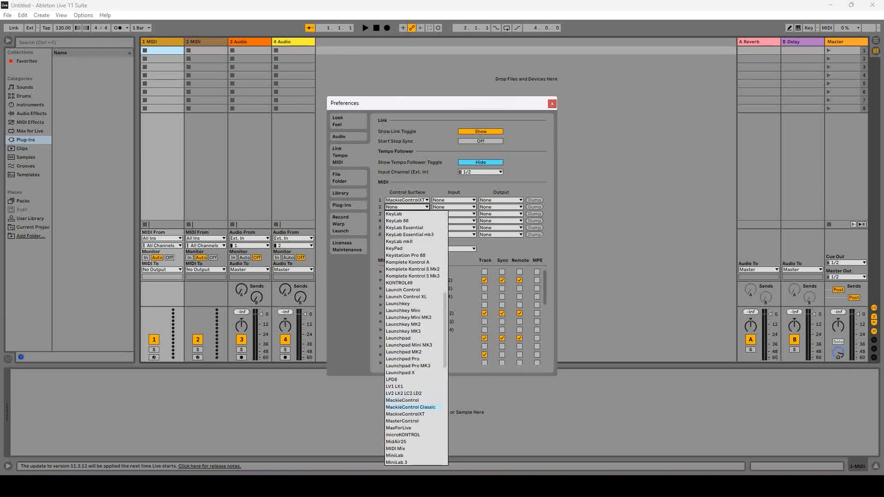
left_click(402, 400)
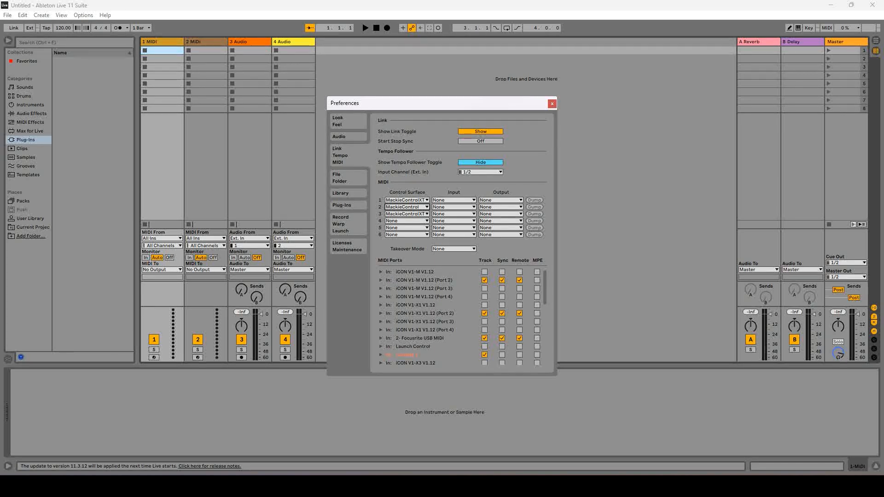
Set both the input and output of control surface 1 to iCON V1-X1 V1.12 (Port 2)
left_click(453, 200)
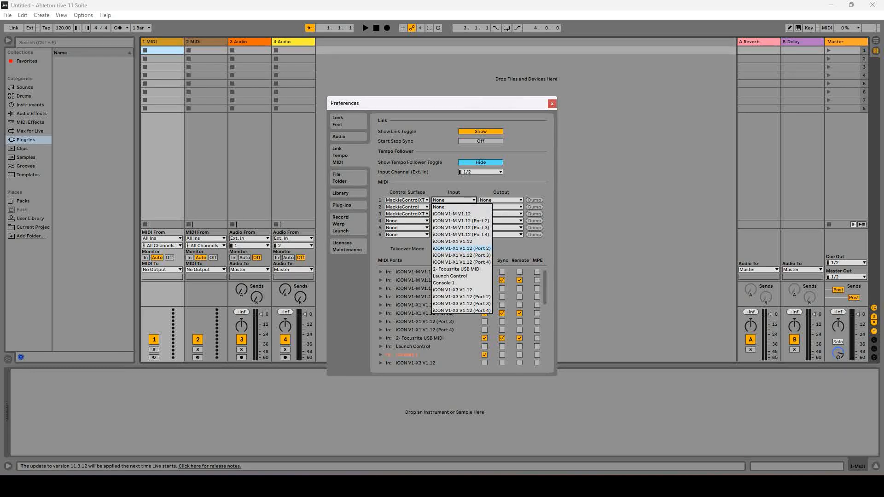
left_click(461, 248)
left_click(501, 201)
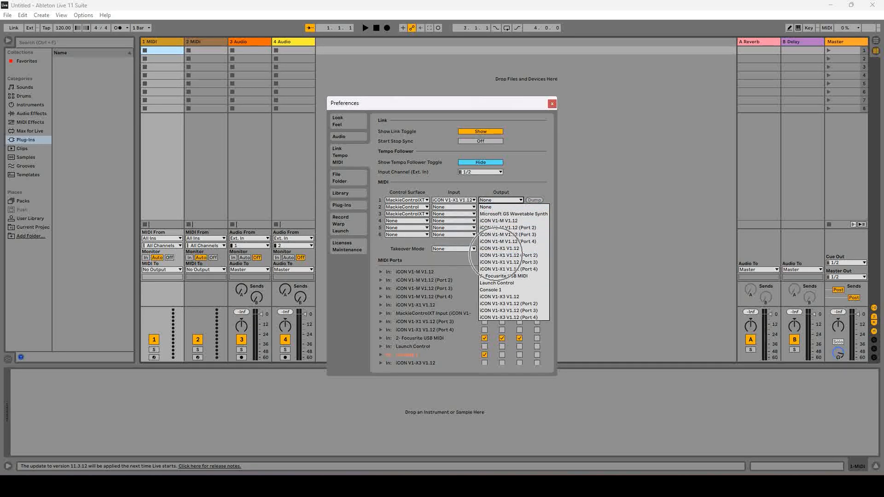
left_click(508, 255)
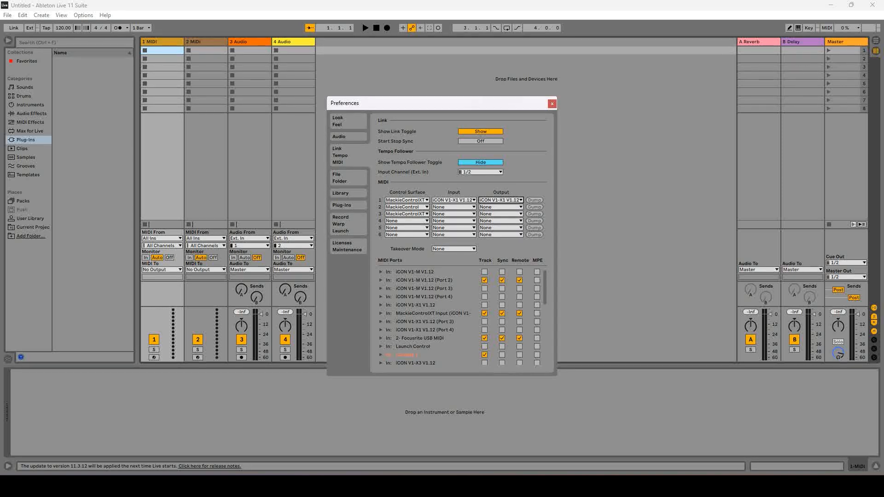
Set the input and output of the MackieControl surface in slot 2 to iCON V1-M V1.12 (Port 2)
left_click(454, 207)
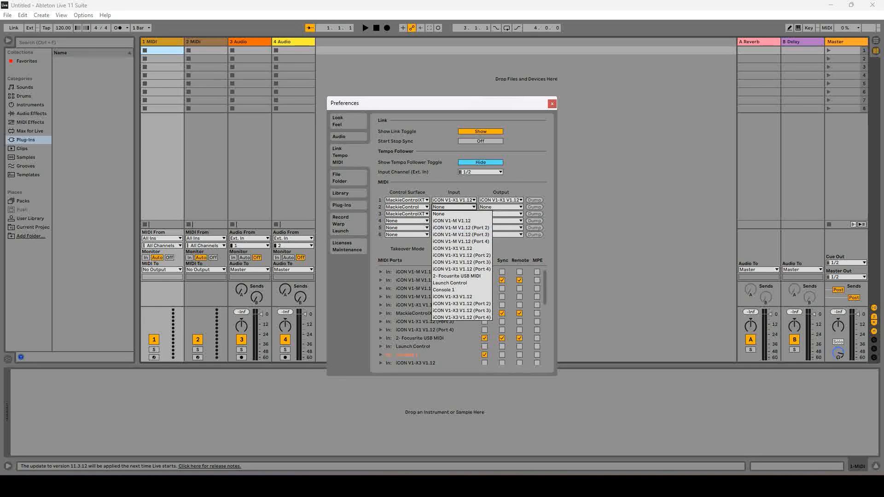
left_click(451, 220)
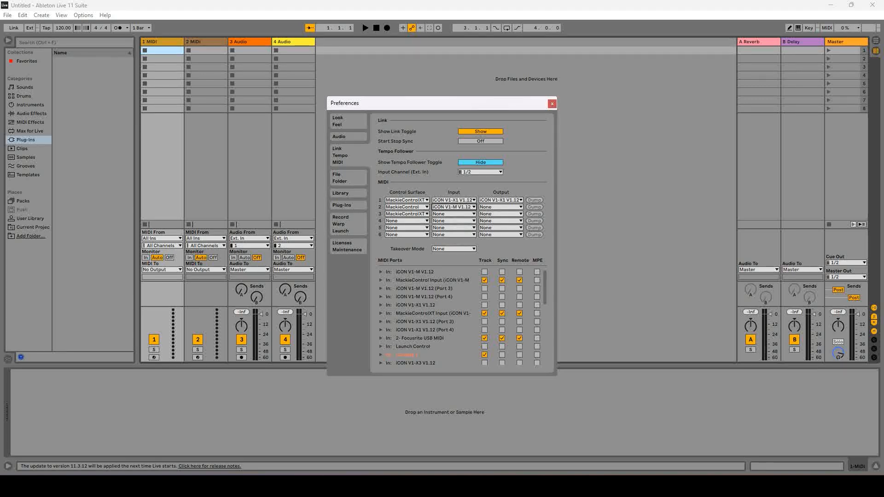
left_click(501, 207)
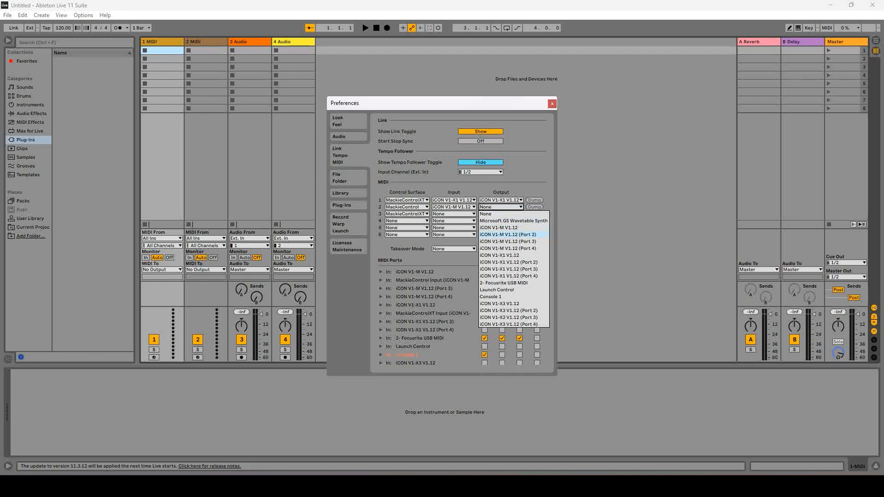
left_click(508, 235)
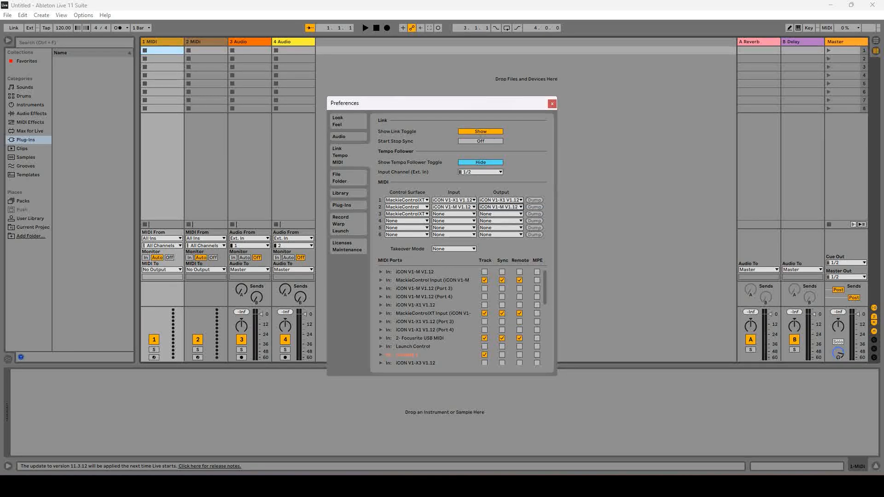
For control surface 3, choose iCON V1-X3 V1.12 (Port 2) as input and output
left_click(453, 213)
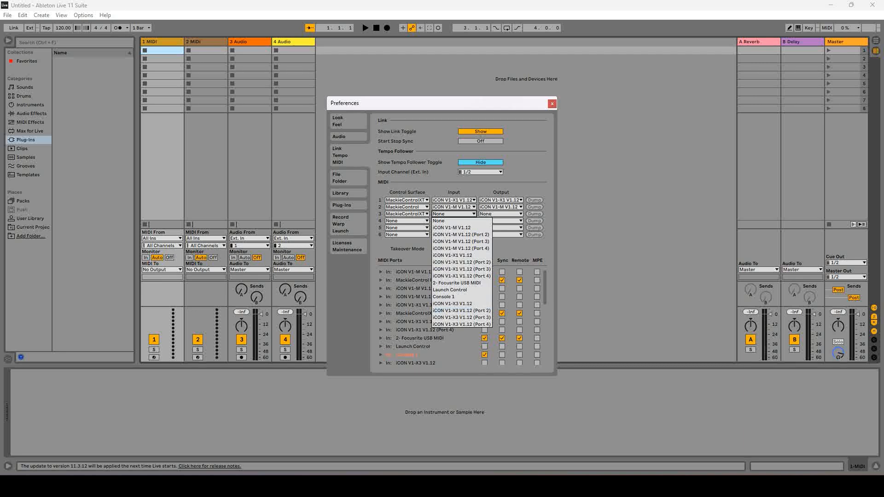
left_click(452, 303)
left_click(501, 214)
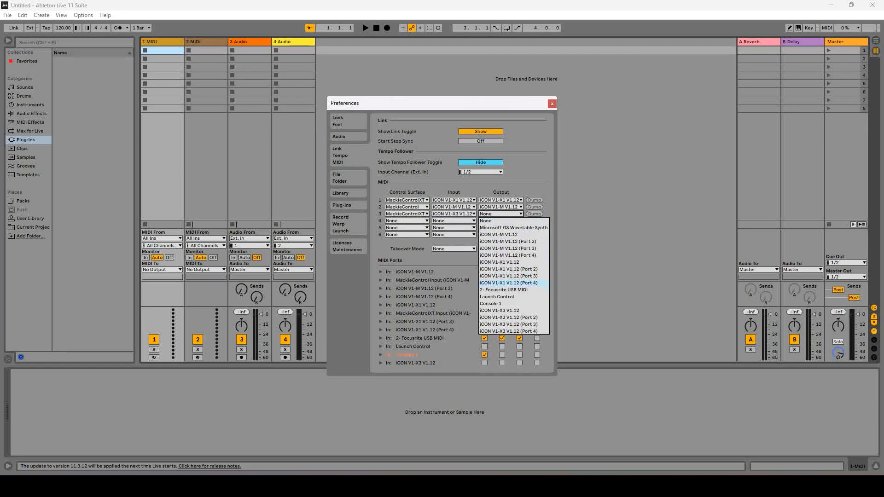
left_click(509, 317)
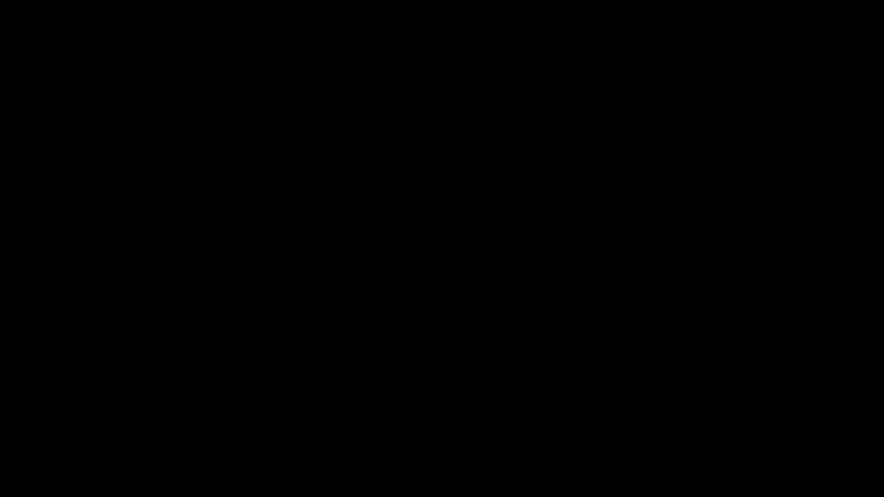